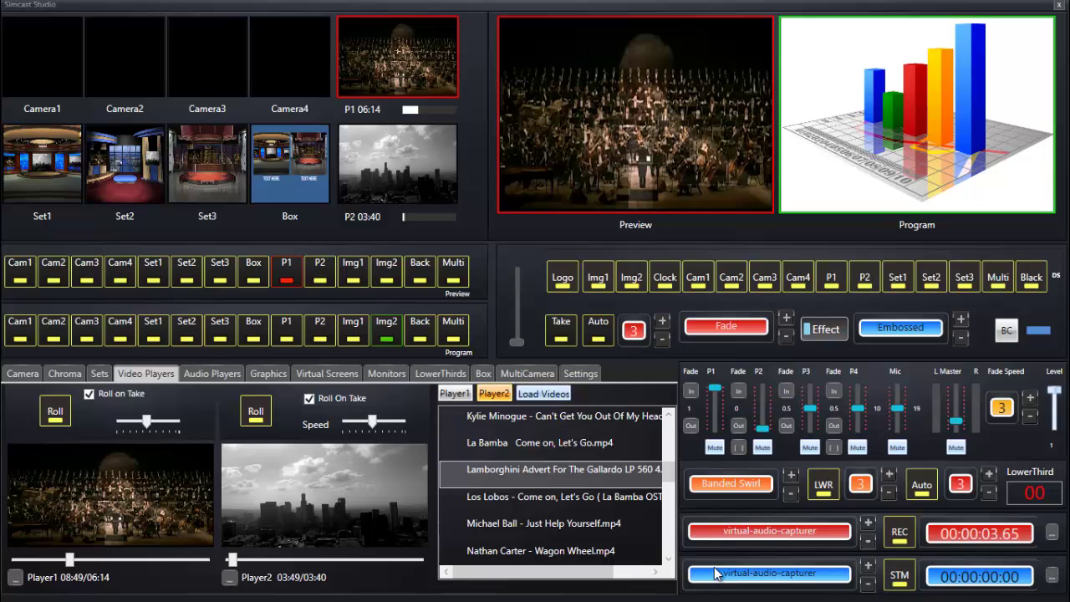
Keep stream audio on virtual-audio-capturer and bring up the stream connection settings.
left_click(870, 585)
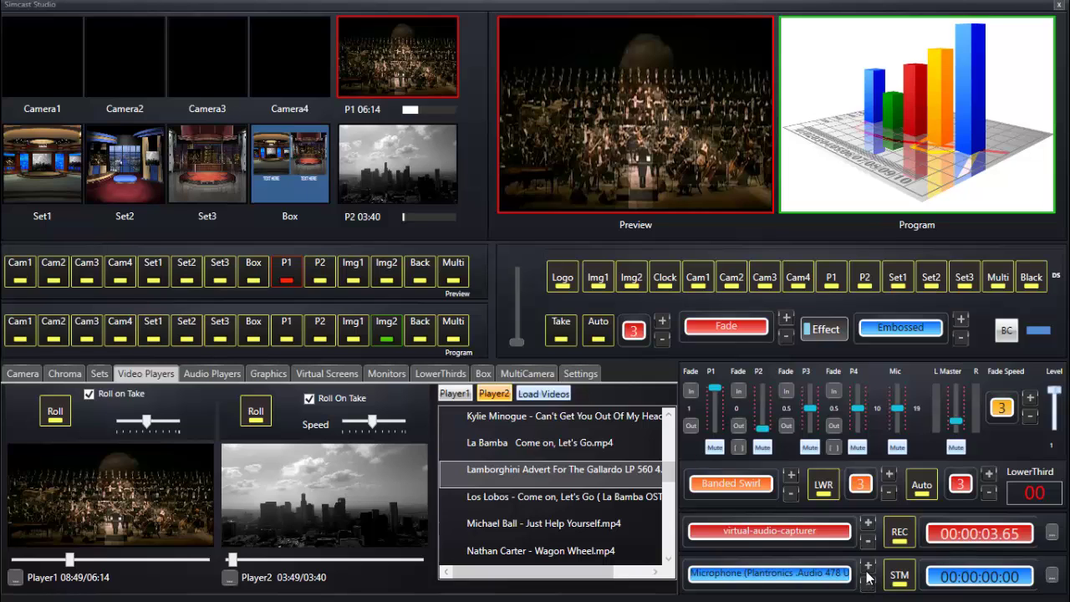
left_click(866, 571)
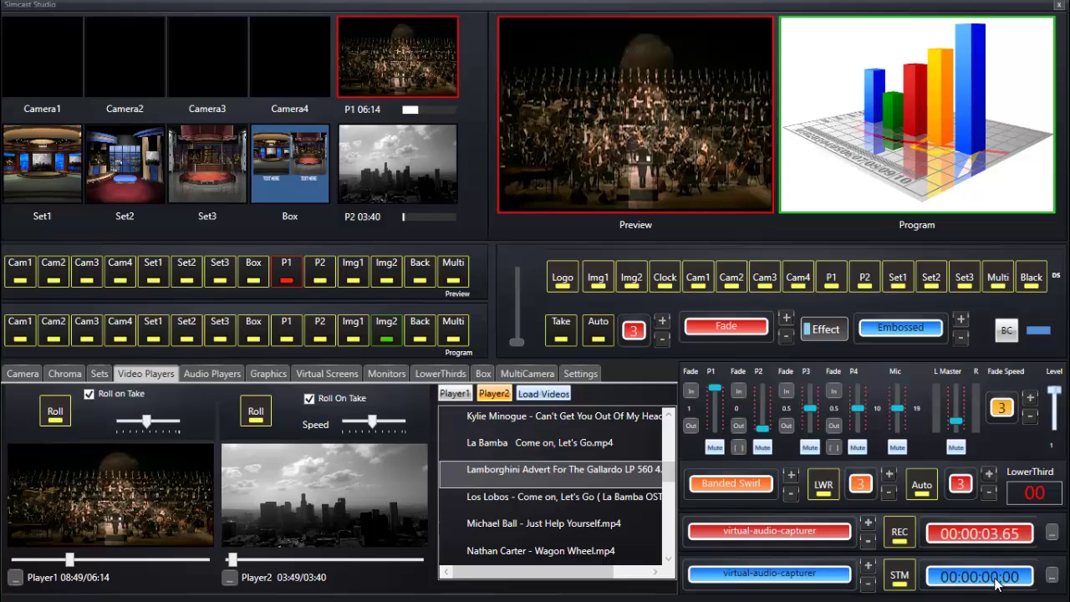
left_click(1052, 575)
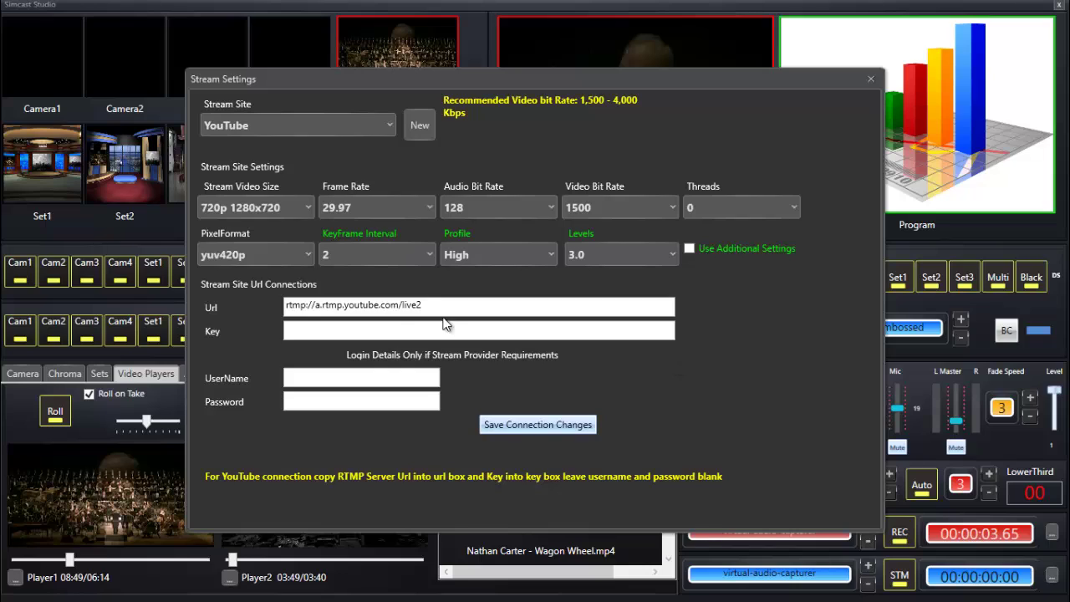
left_click(394, 332)
Switch the stream site to Twitch and back to YouTube, restoring the YouTube RTMP URL.
left_click(387, 128)
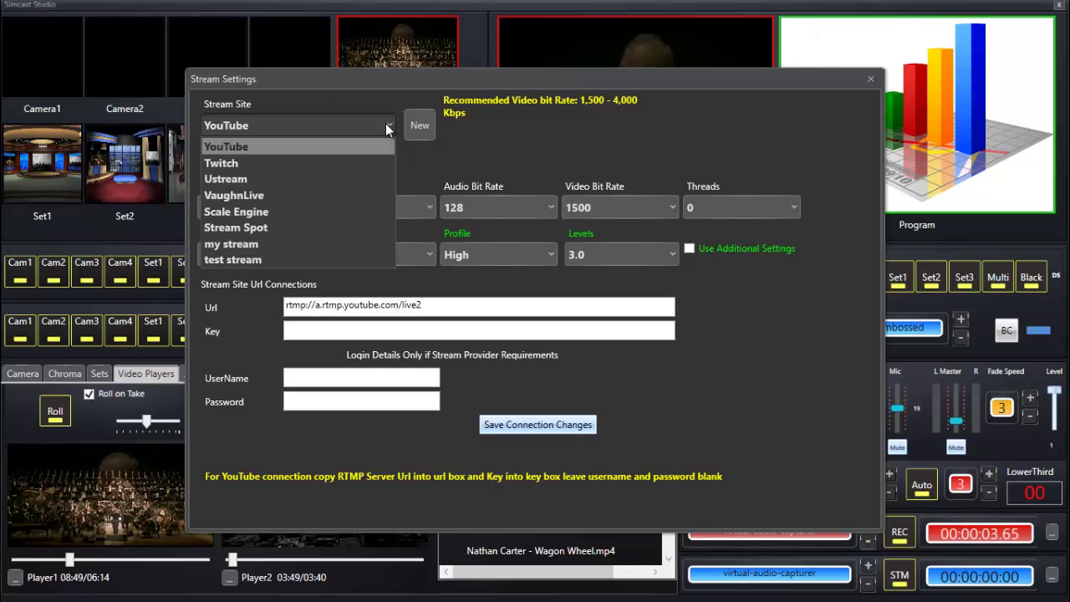
left_click(357, 161)
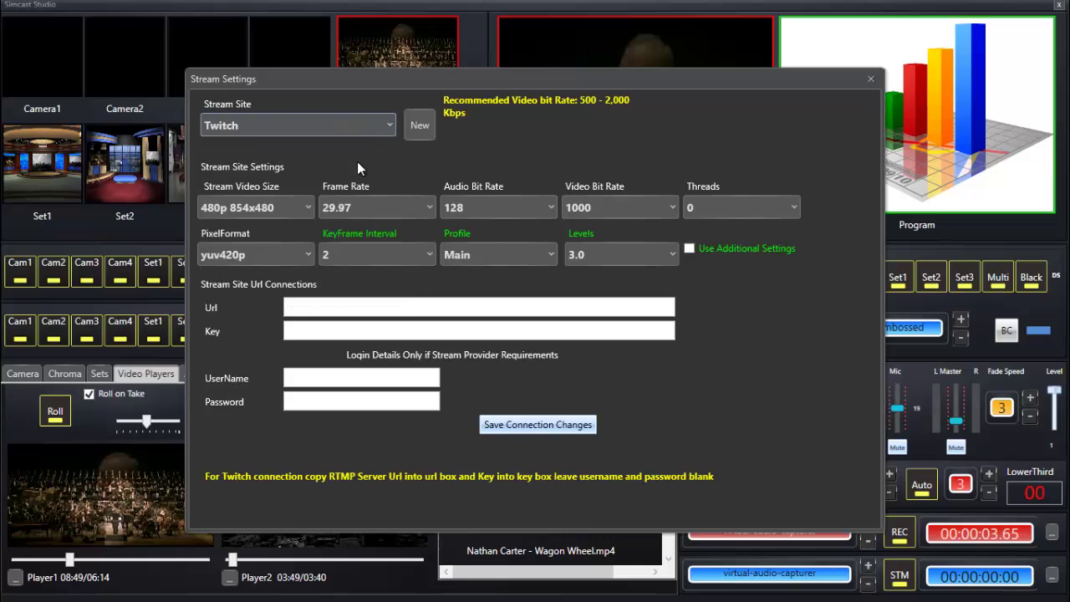
left_click(382, 124)
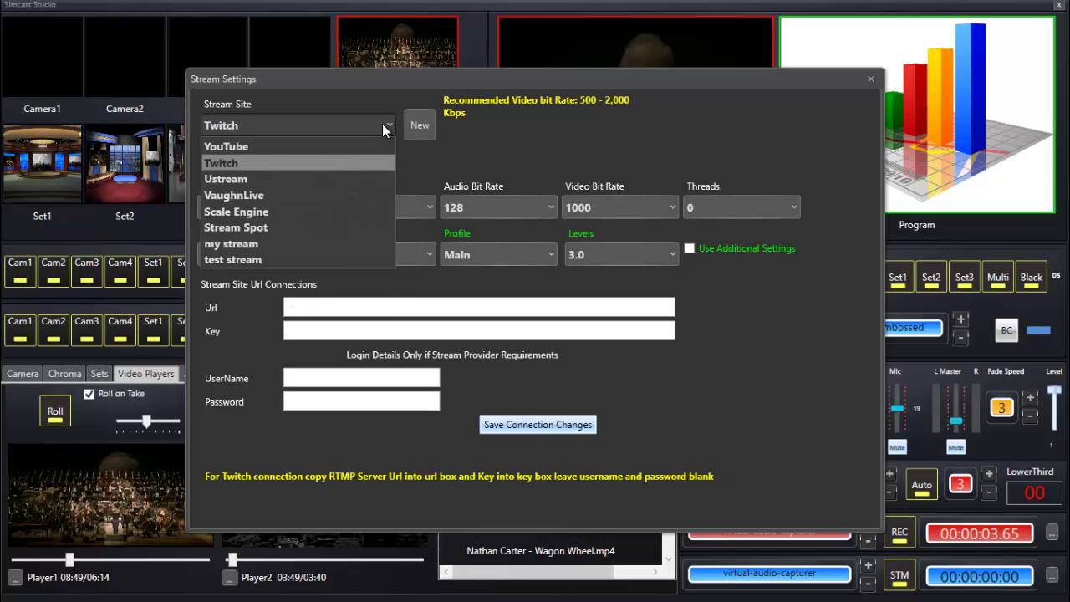
left_click(338, 145)
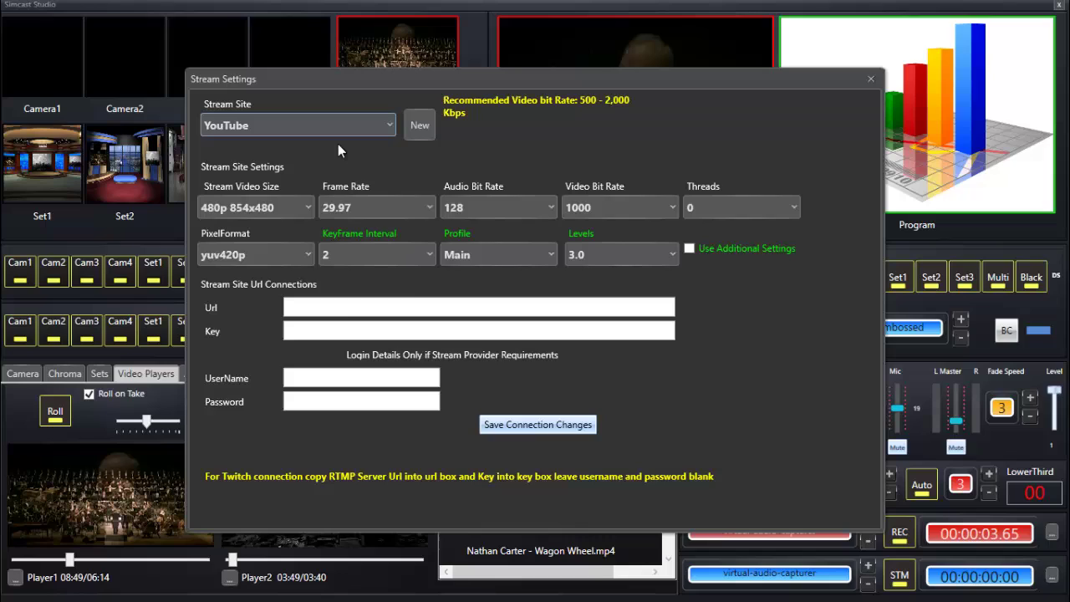
left_click(315, 329)
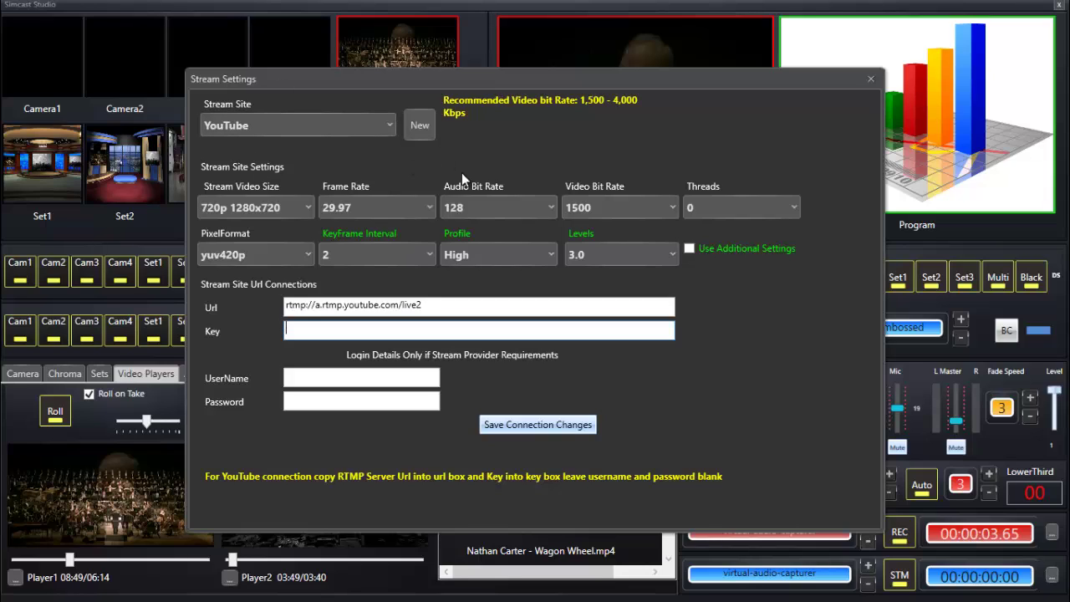
left_click(307, 213)
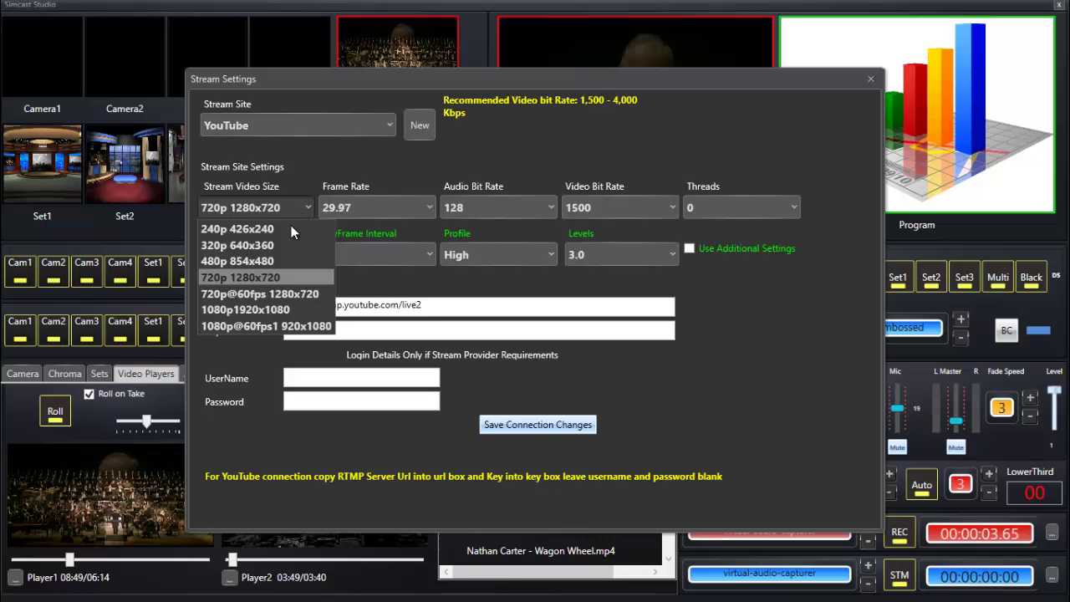
left_click(275, 256)
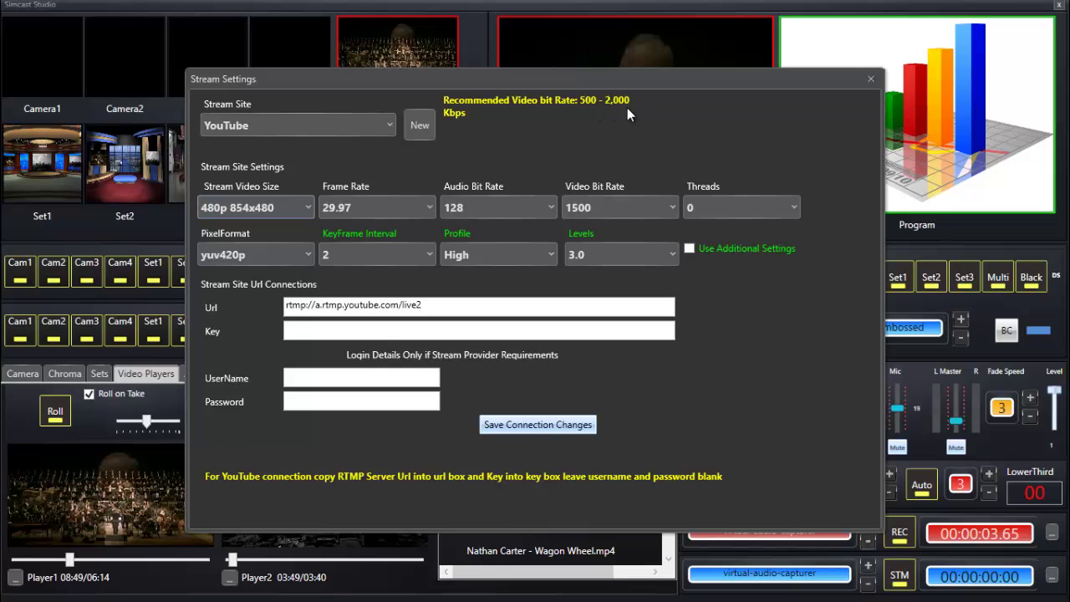
left_click(310, 213)
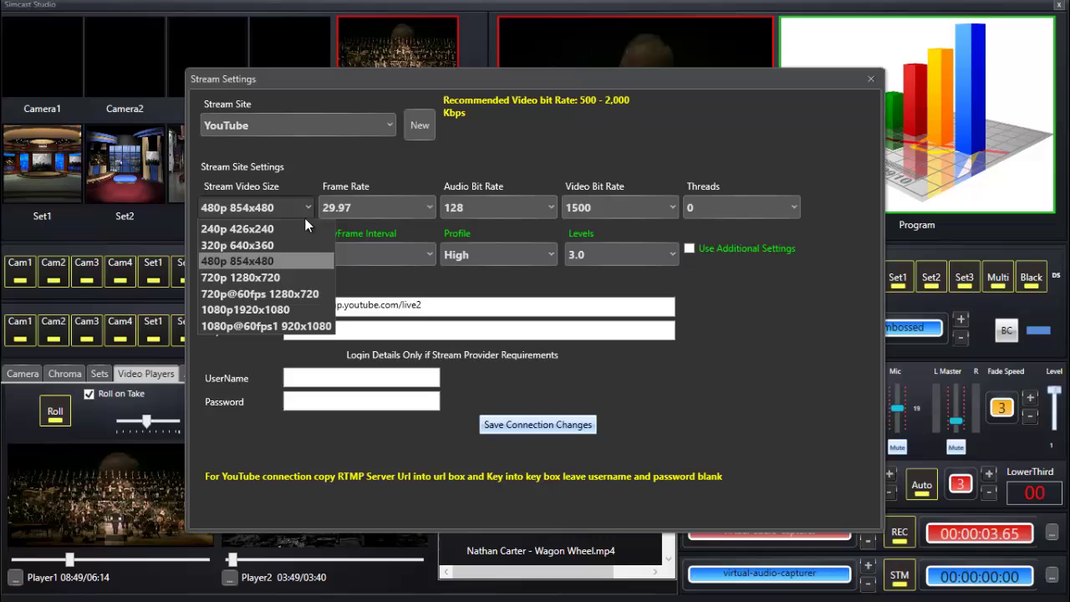
left_click(287, 282)
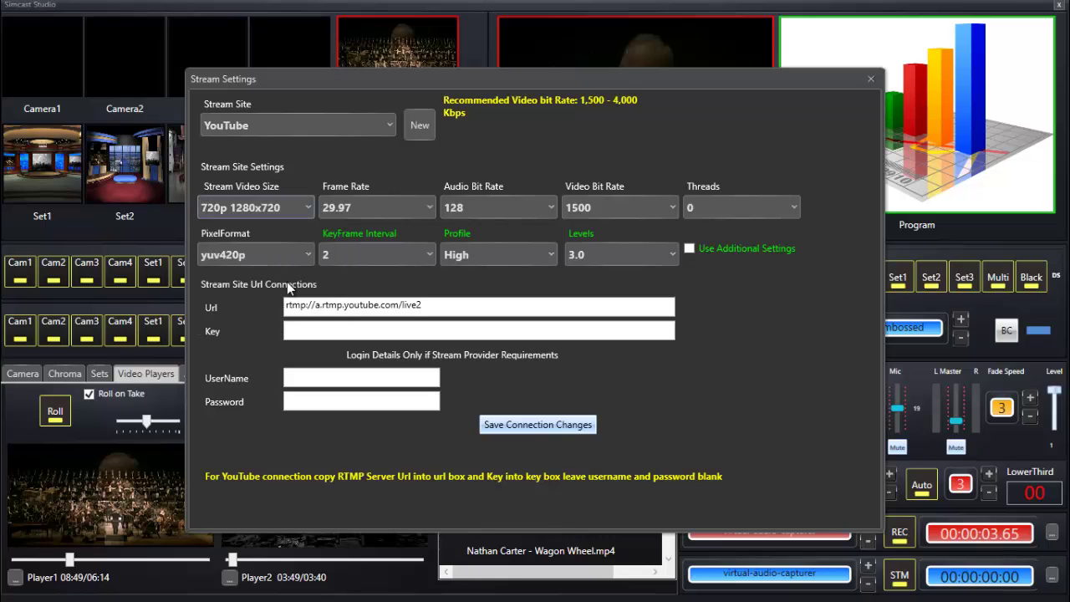
left_click(418, 203)
left_click(418, 202)
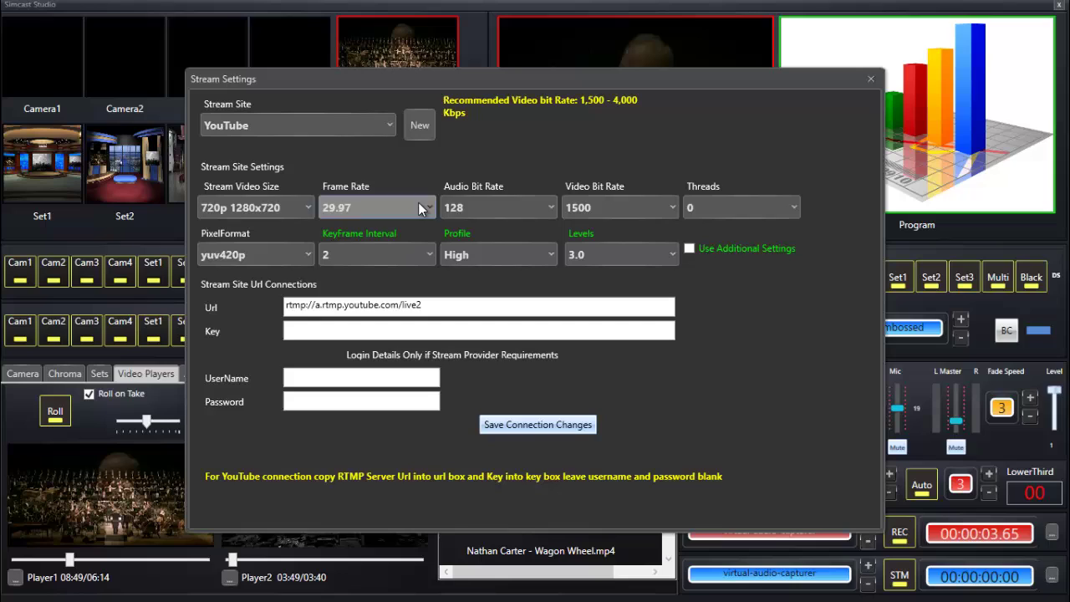
left_click(528, 208)
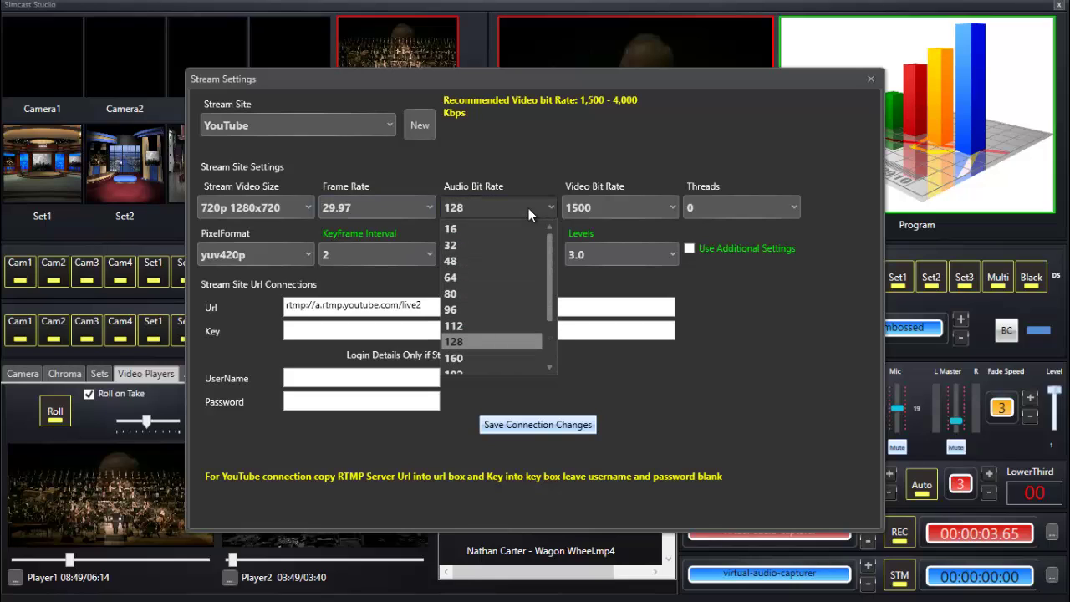
left_click(528, 208)
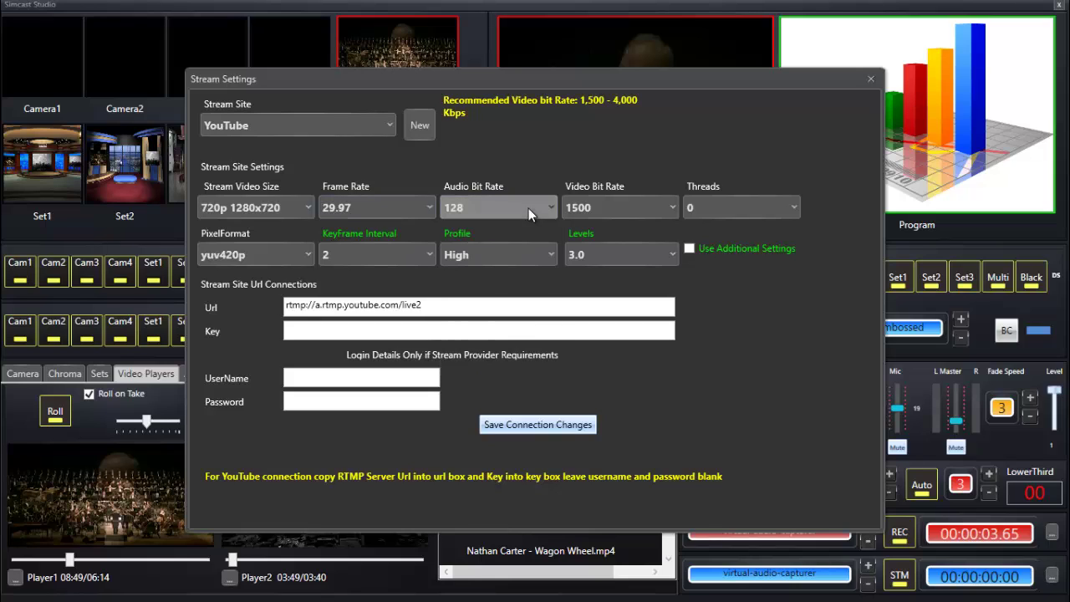
left_click(636, 205)
left_click(636, 205)
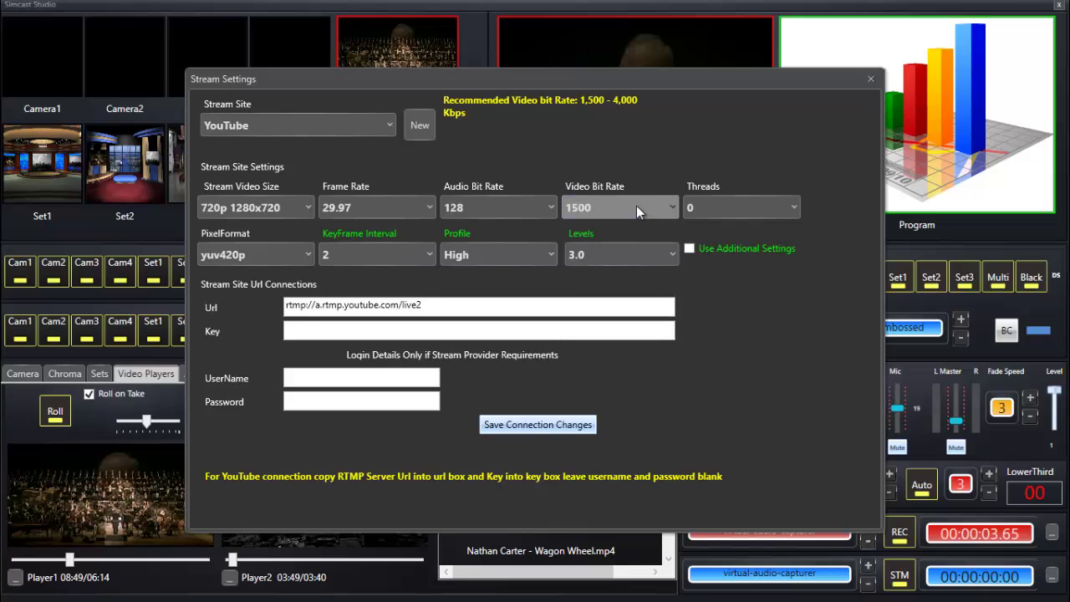
left_click(769, 203)
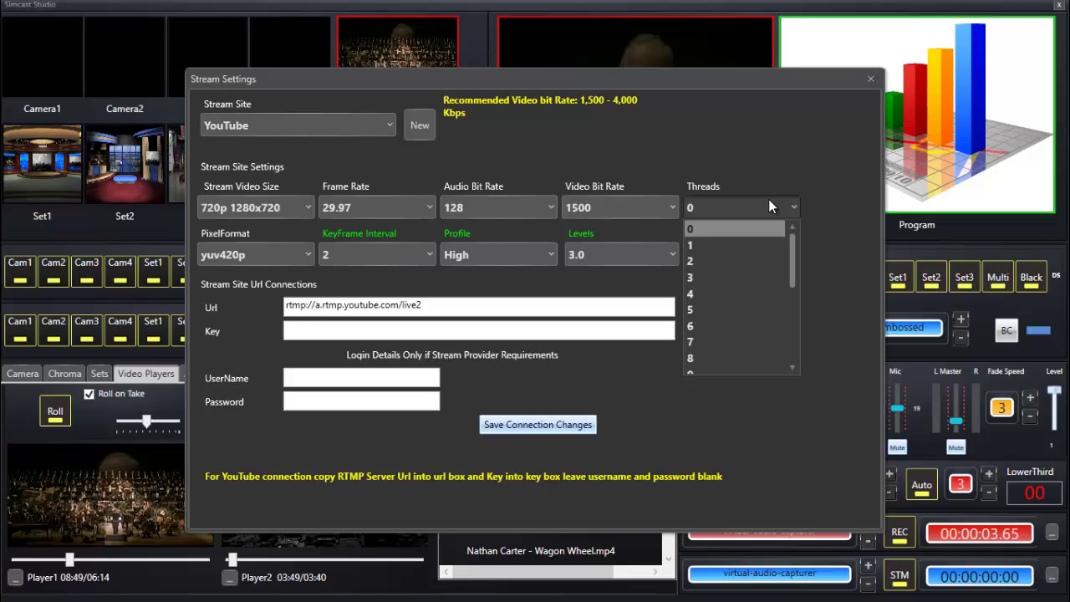
left_click(768, 199)
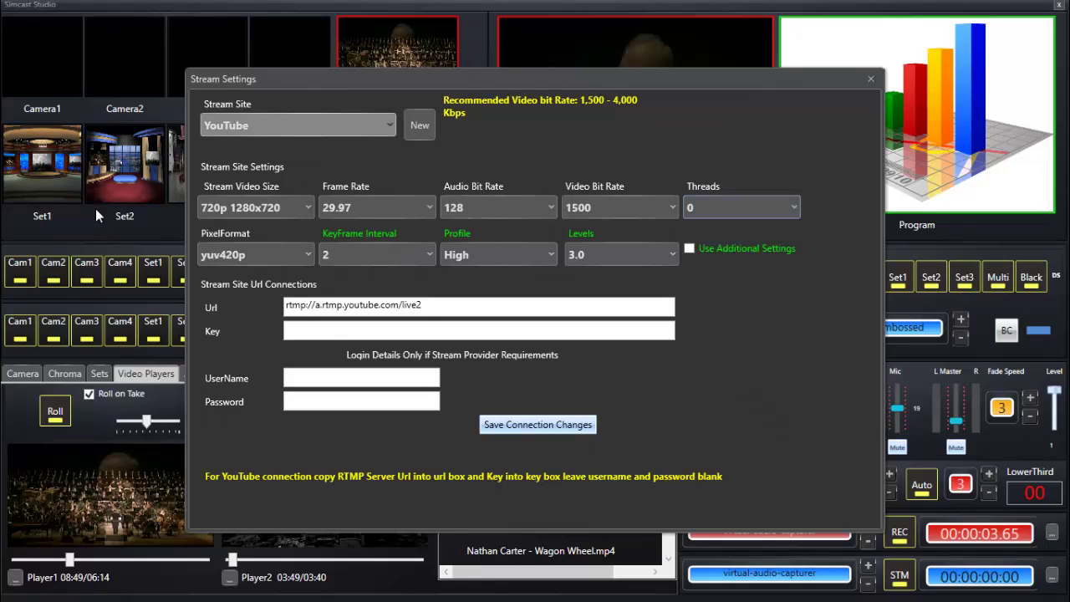
left_click(304, 255)
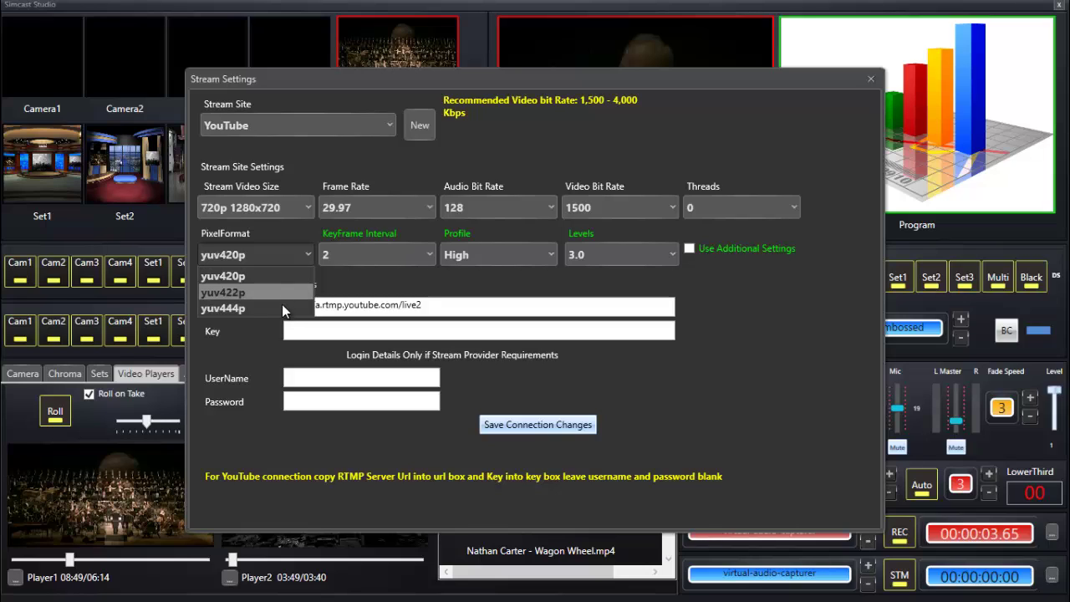
left_click(309, 252)
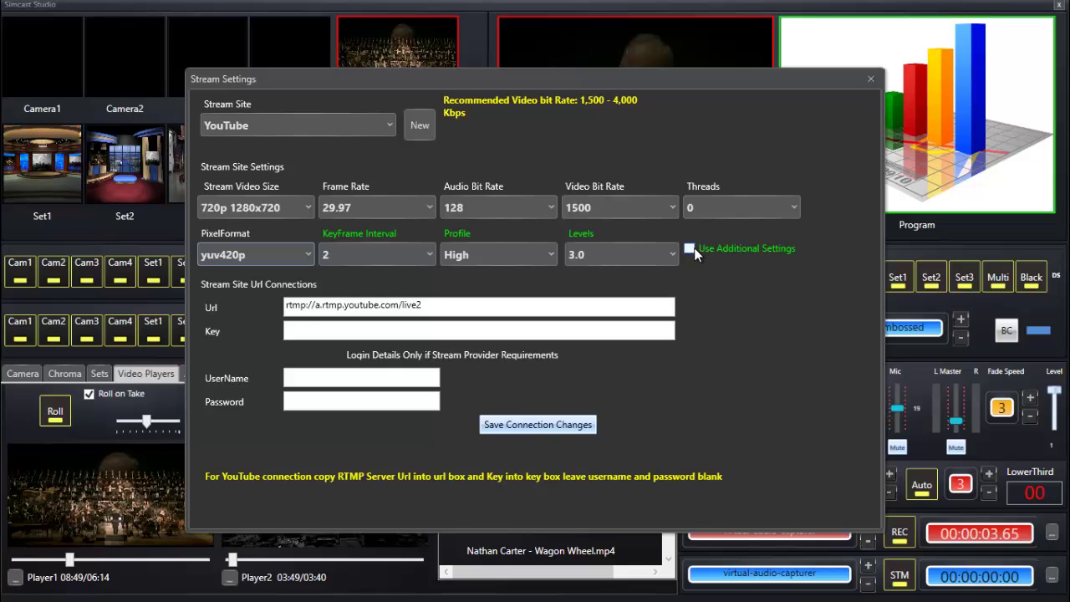
left_click(425, 261)
Enter the stream key, save and confirm the YouTube connection, then close Stream Settings.
left_click(325, 327)
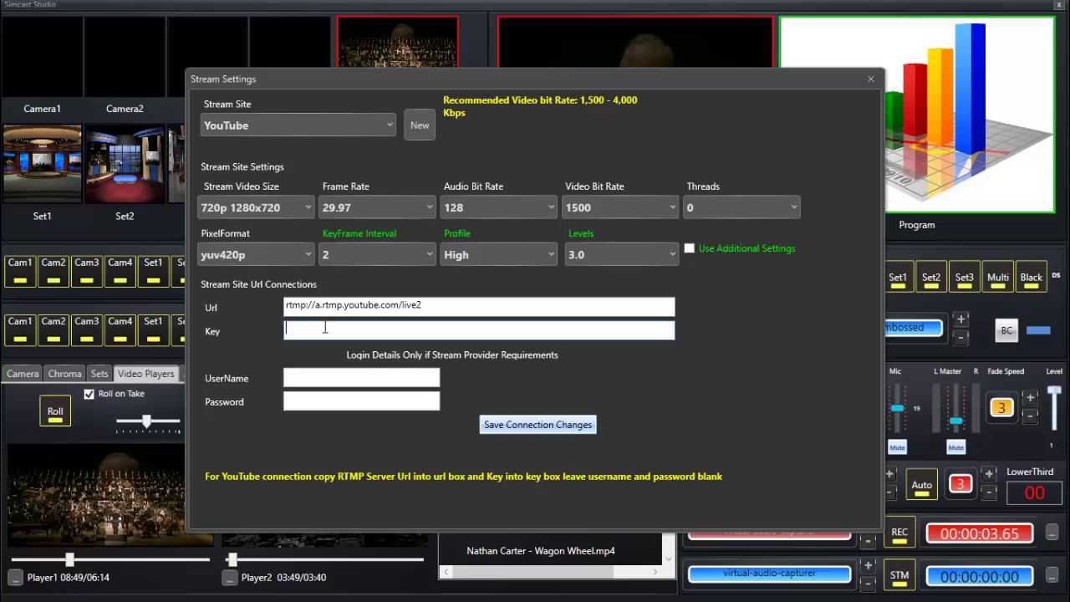
left_click(550, 431)
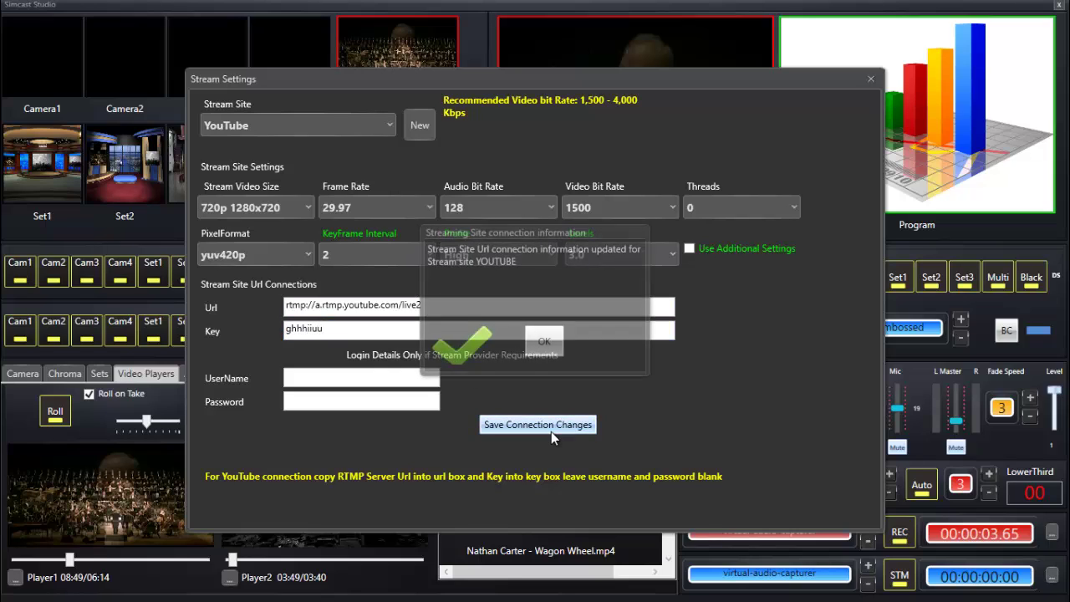
left_click(545, 343)
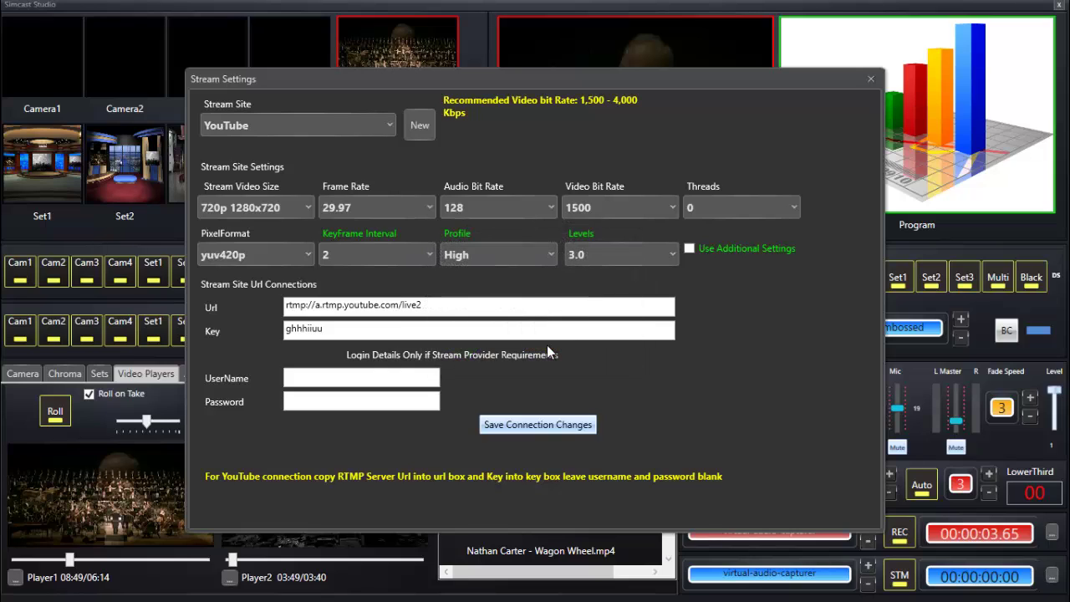
left_click(362, 330)
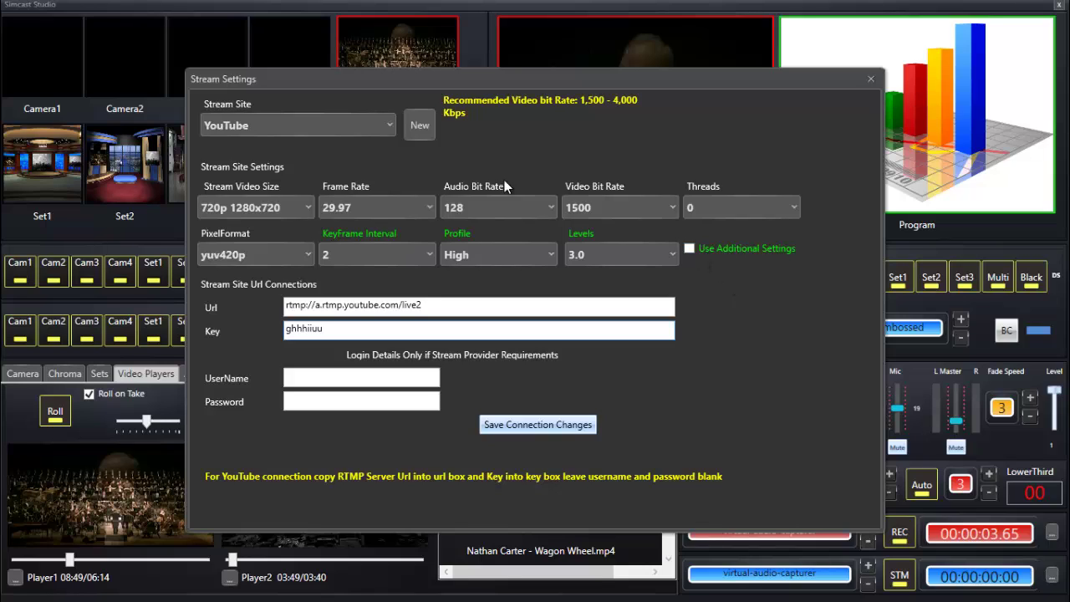
left_click(871, 78)
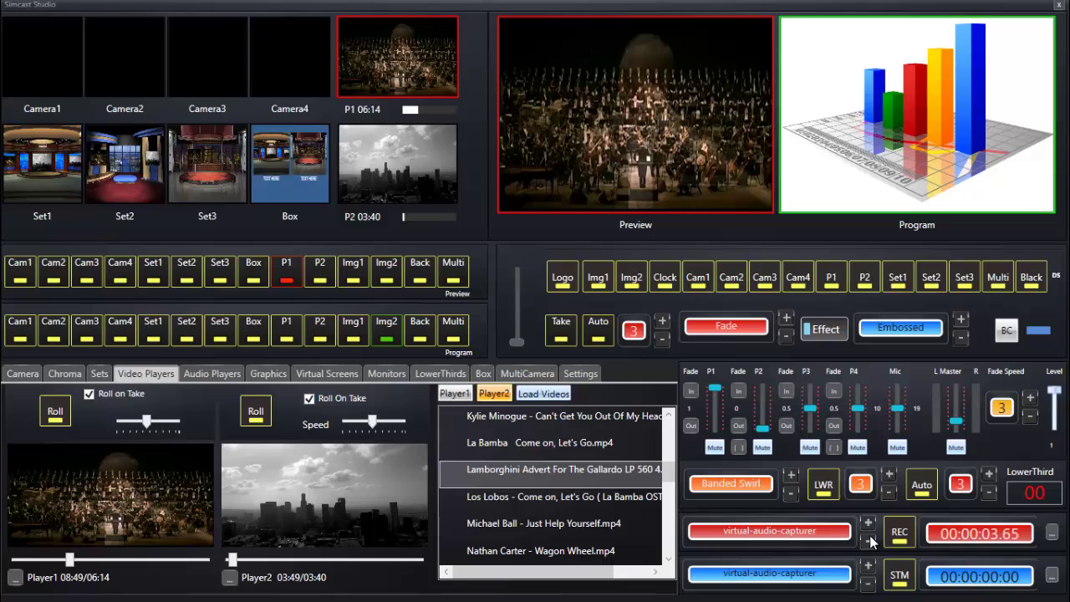
Start the live stream with STM and stop it with the timer at 00:00:06.55.
left_click(898, 577)
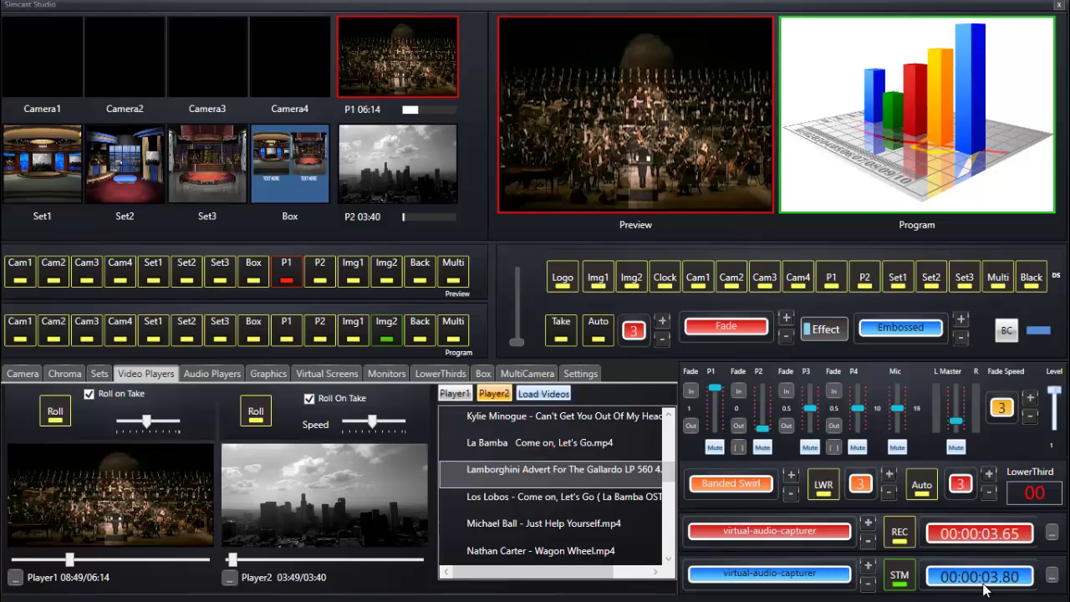
left_click(896, 583)
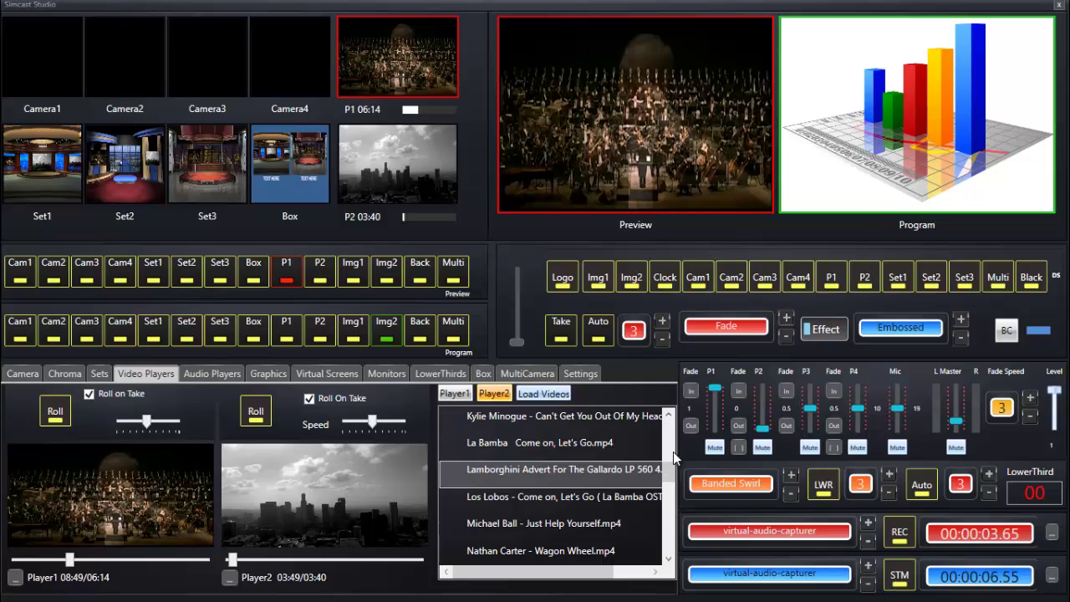